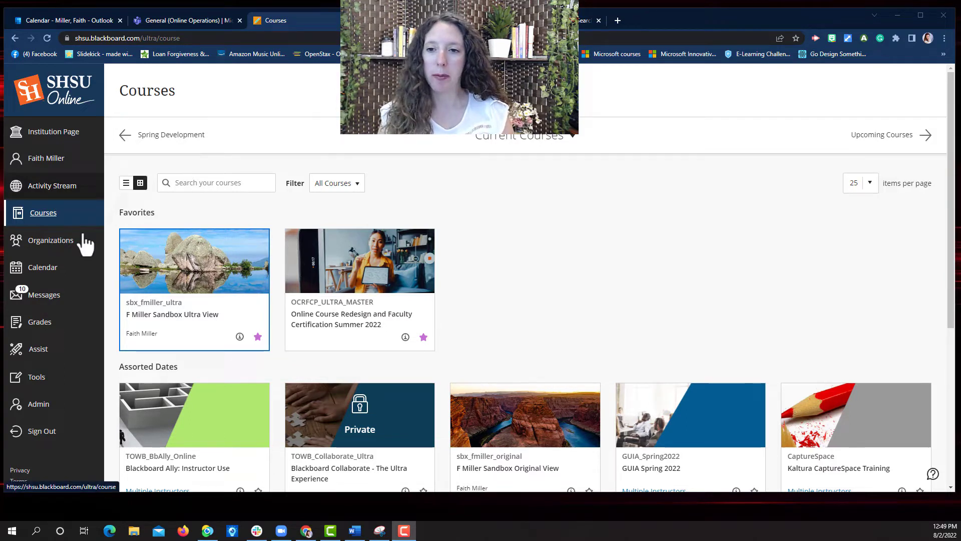
Open the F Miller Sandbox Ultra View course and show the add-content options after Modules
left_click(176, 313)
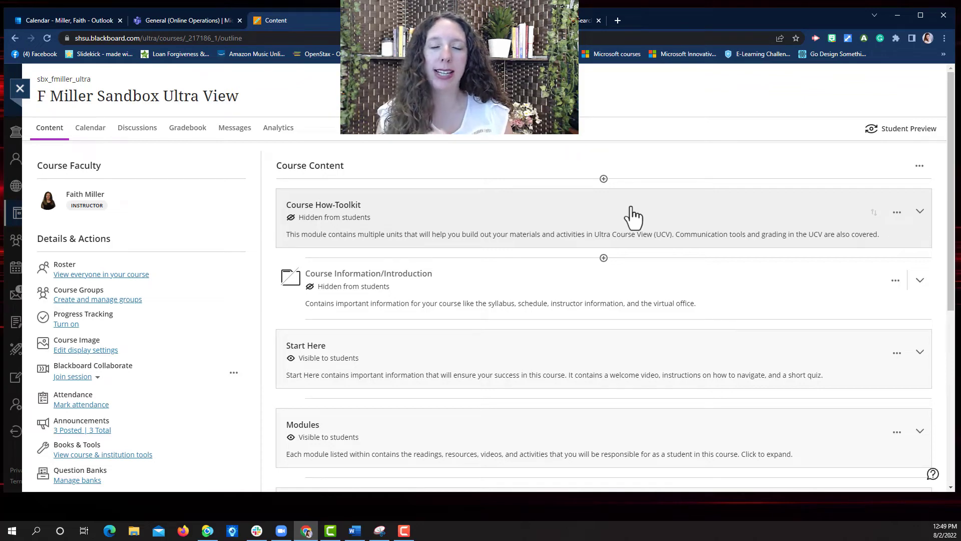
scroll(576, 257, "down", 4)
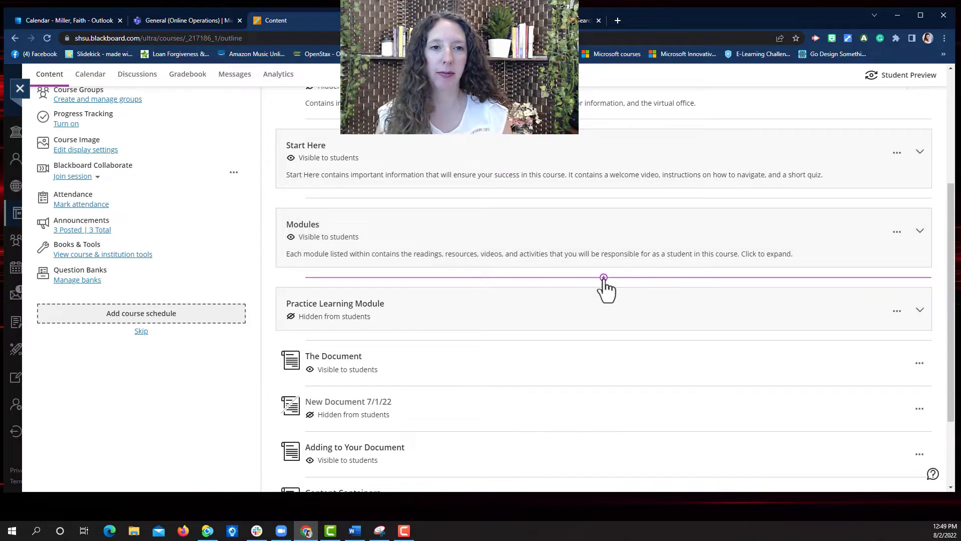
left_click(603, 278)
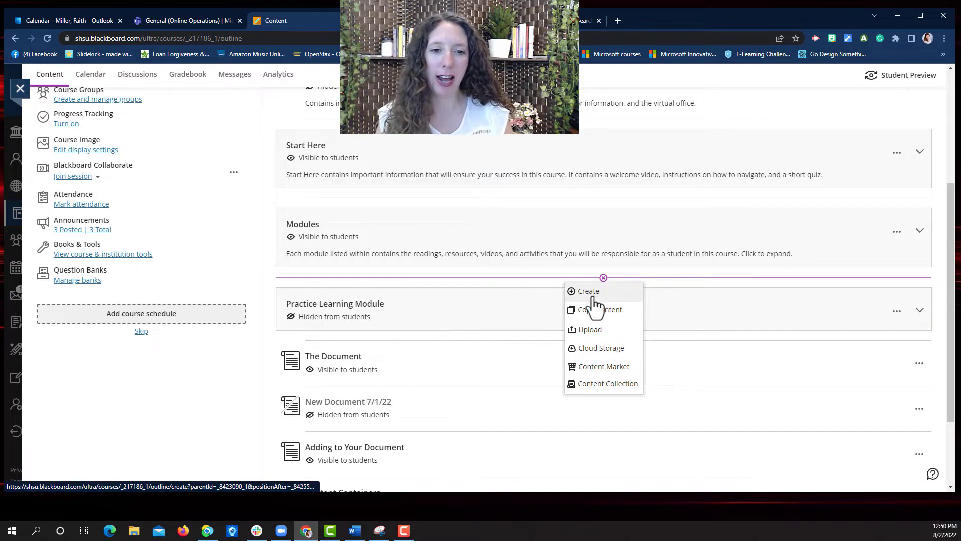
Create a new course document and save its title as 'Lesson 1'
left_click(593, 296)
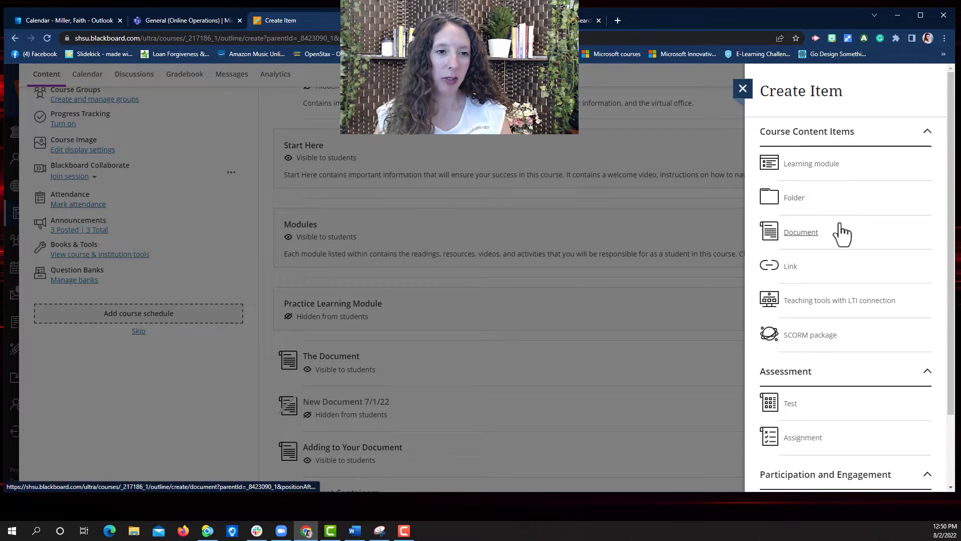
left_click(803, 234)
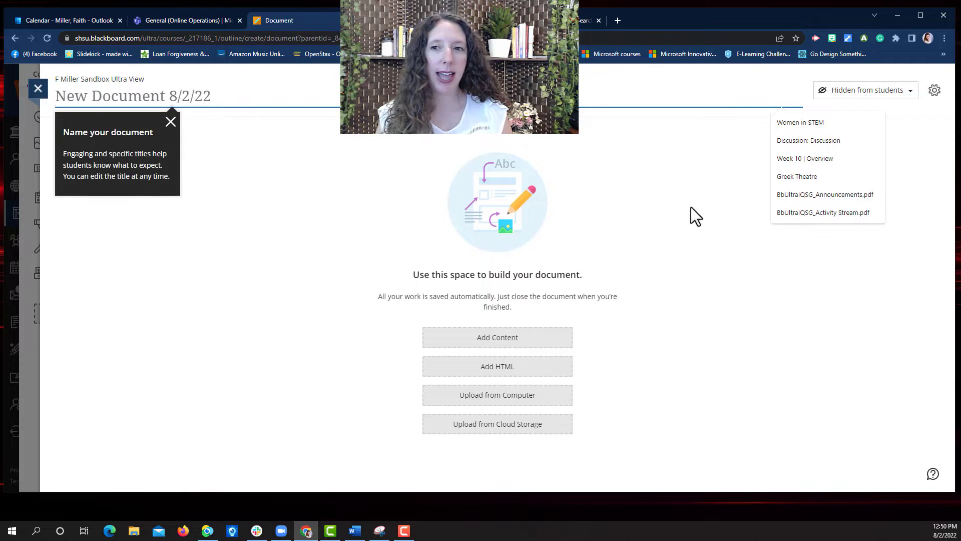
left_click(212, 99)
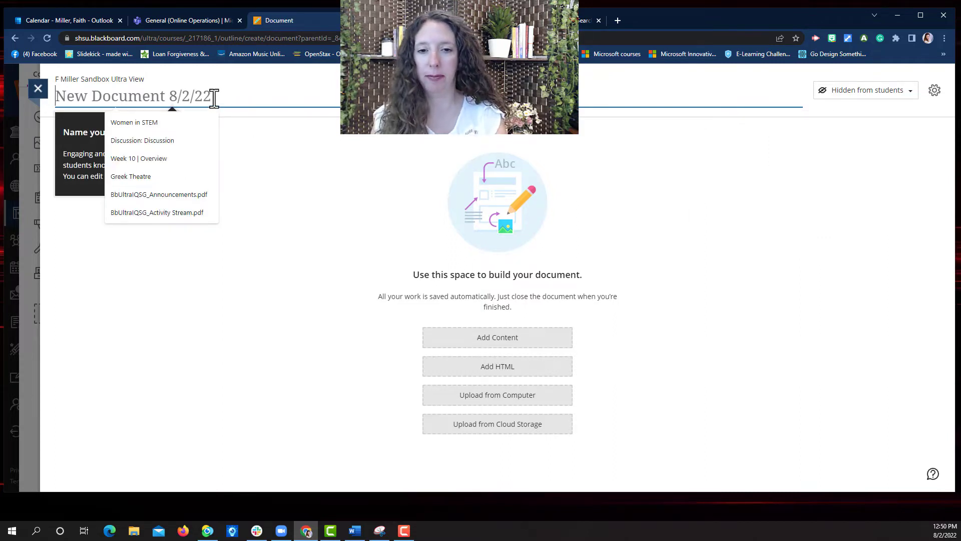
type("Lesson 1")
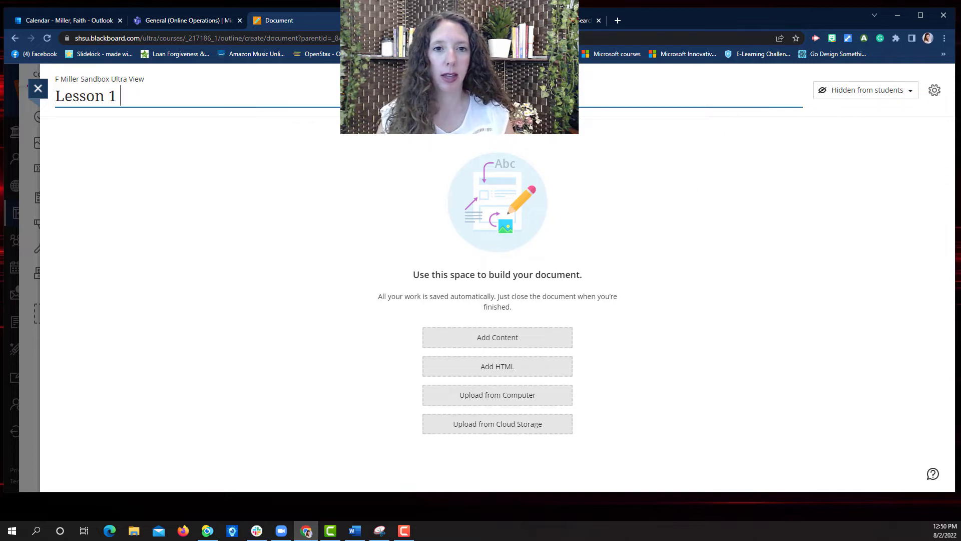
left_click(419, 140)
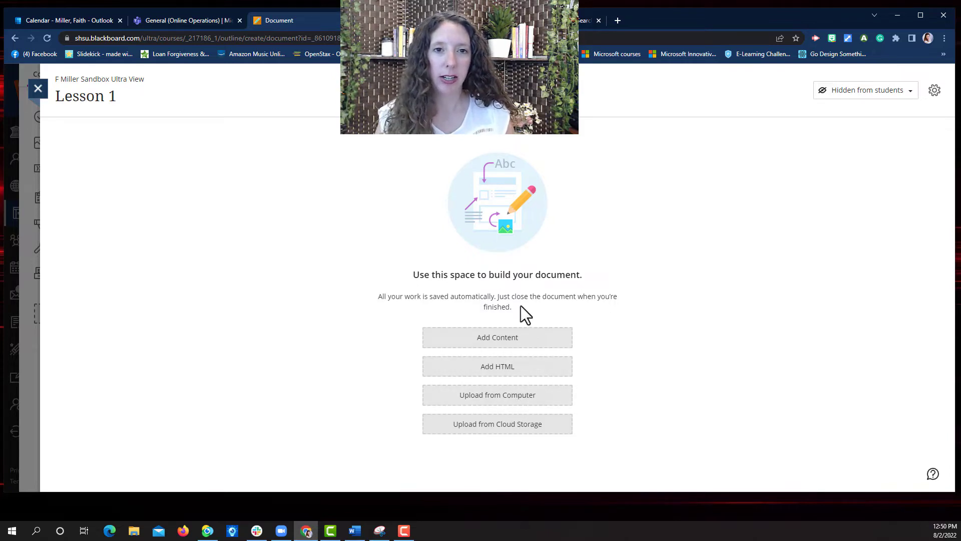
Add a text block that opens with 'Lesson 1' and start a new line below it
left_click(513, 349)
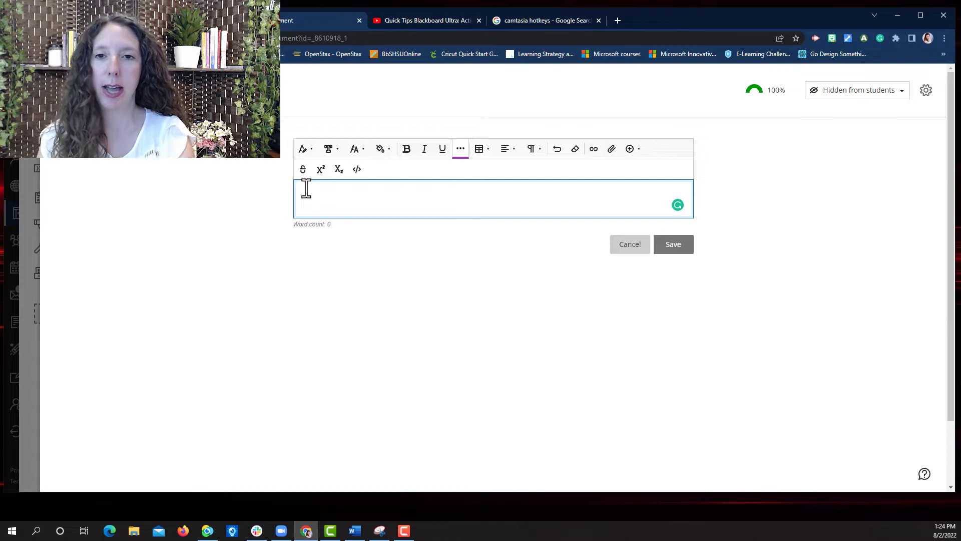
type("1")
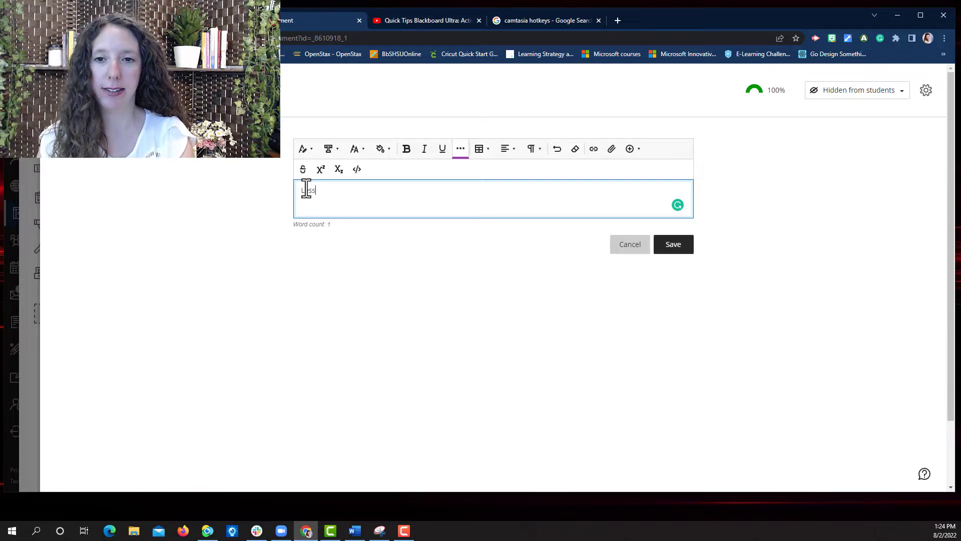
key("Return")
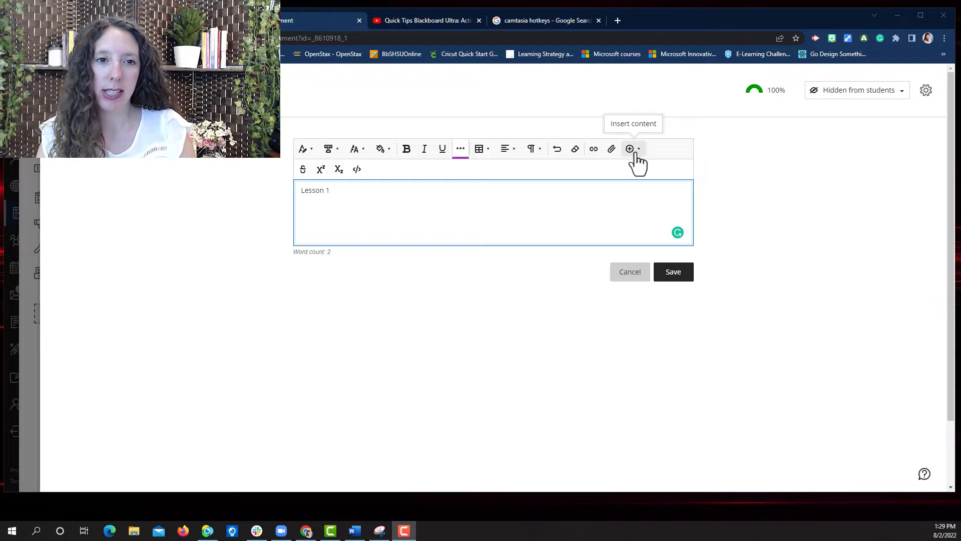
Launch the Kaltura Mashup tool from the Content Market to browse its video gallery
left_click(632, 149)
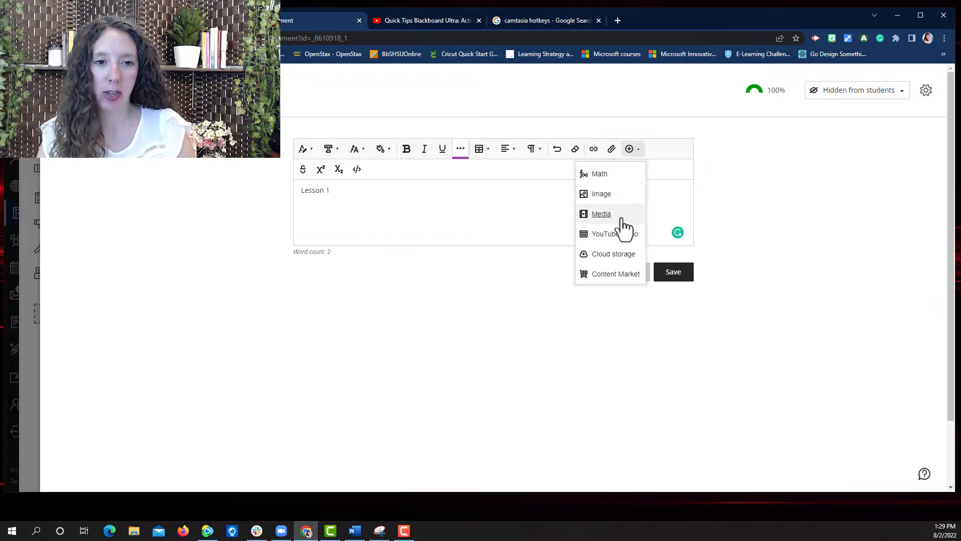
left_click(610, 276)
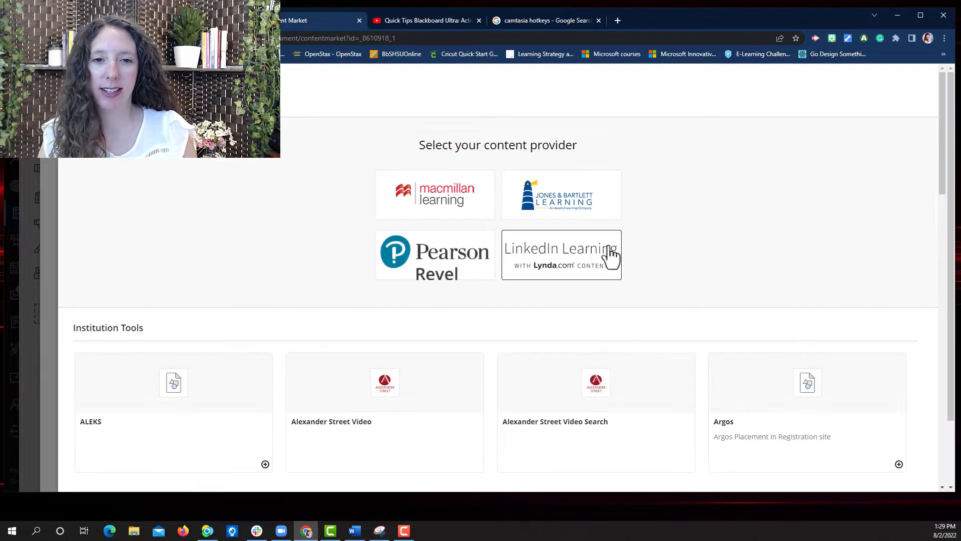
scroll(606, 245, "down", 10)
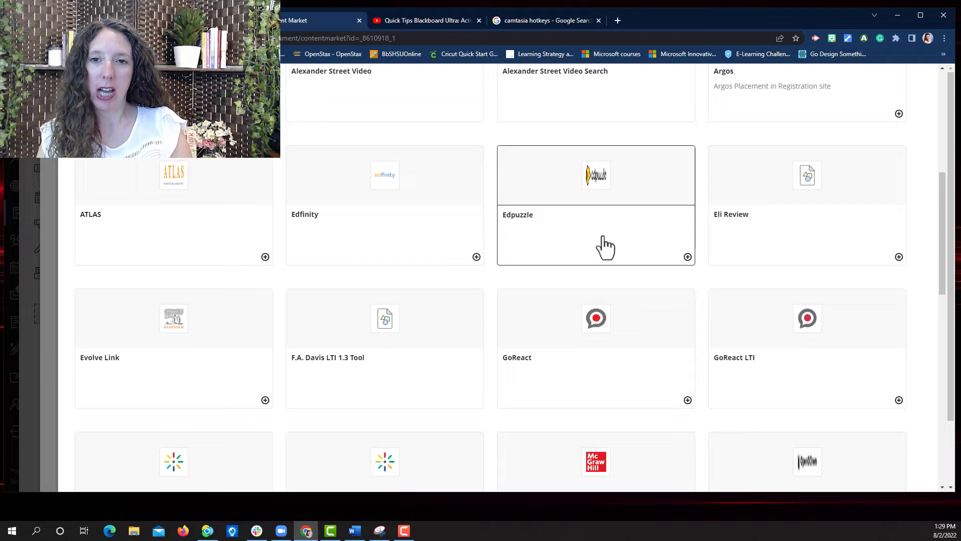
scroll(605, 245, "down", 2)
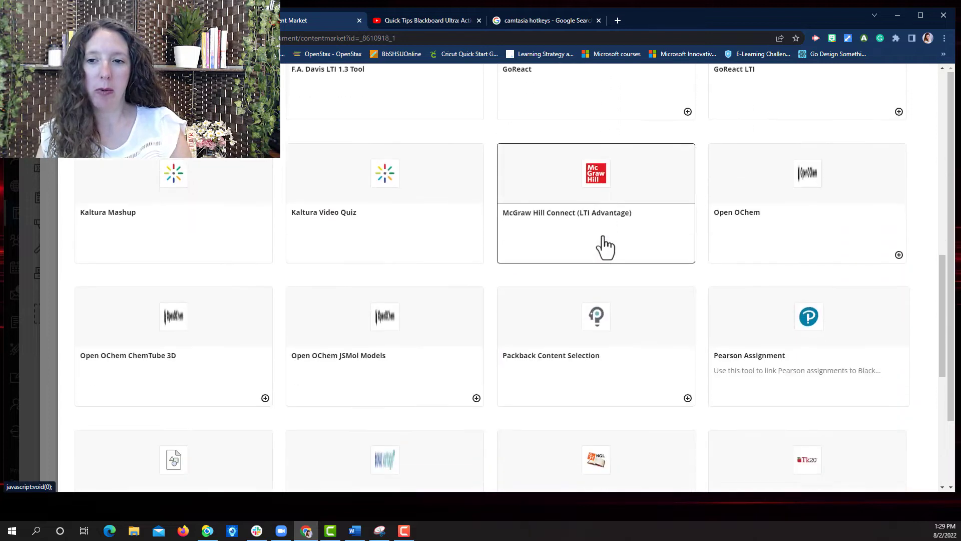
left_click(173, 172)
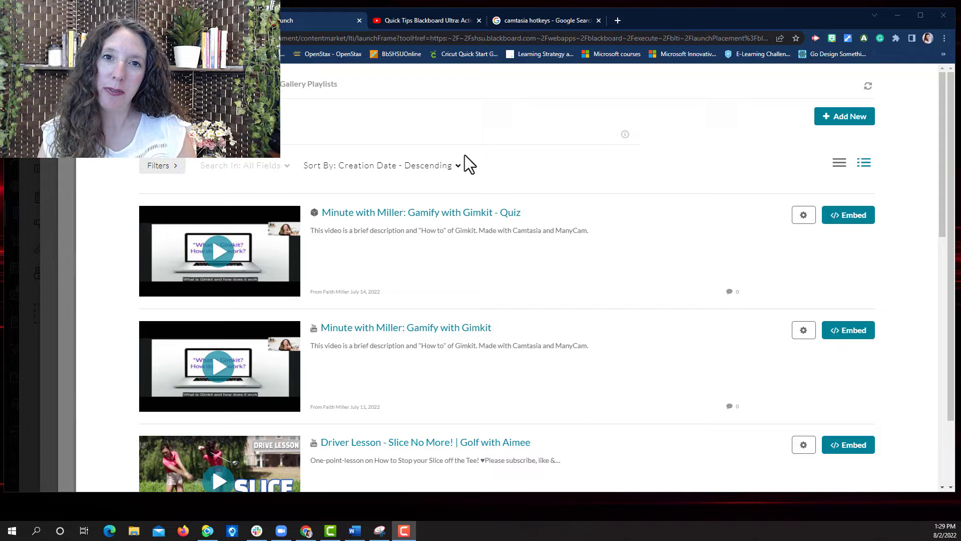
scroll(464, 163, "down", 3)
scroll(700, 175, "up", 2)
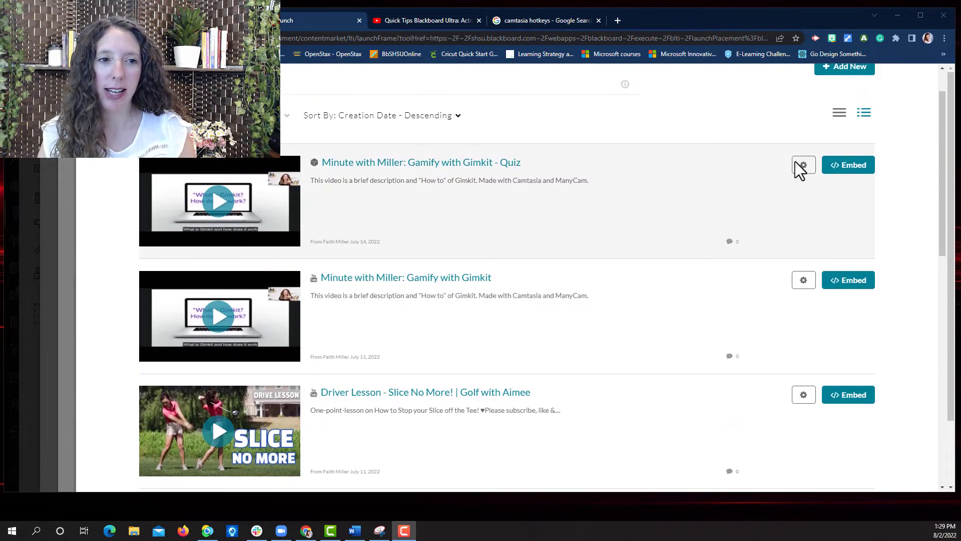
Embed the Gimkit Quiz video with '(03:01)' removed from its display name
left_click(855, 176)
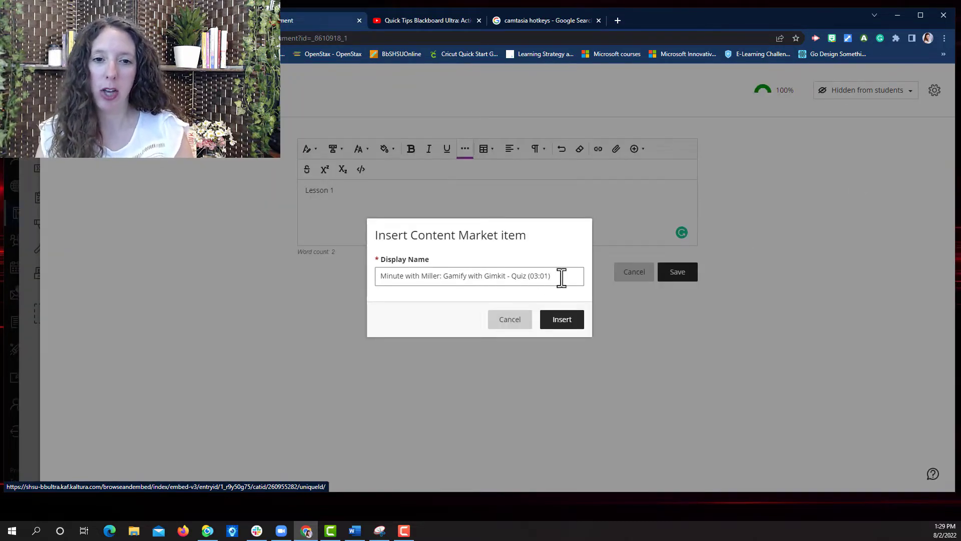
left_click_drag(561, 277, 393, 276)
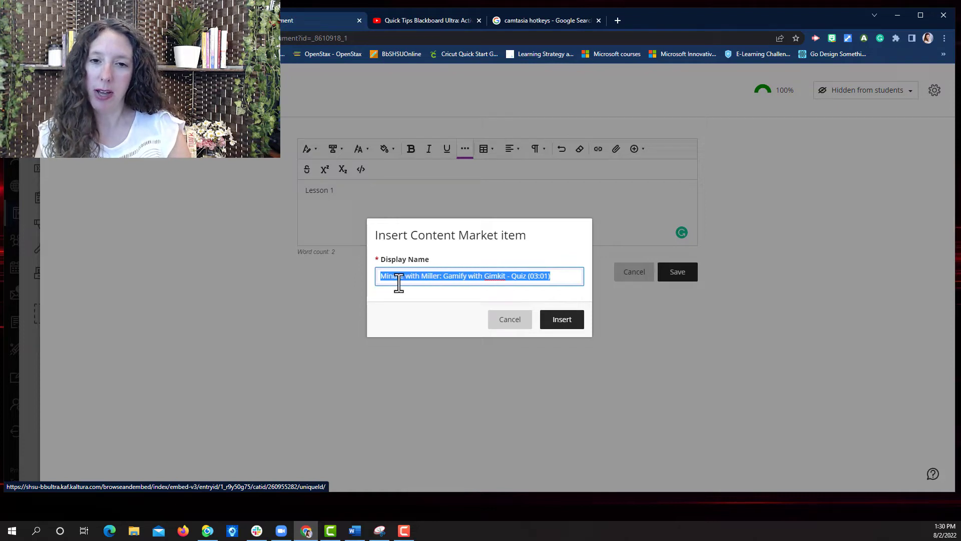
left_click(566, 272)
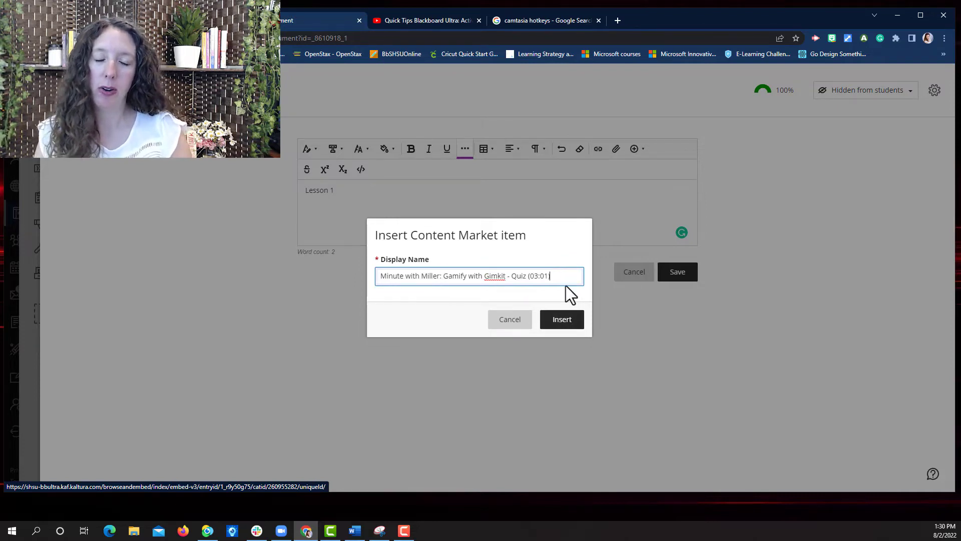
key("BackSpace")
key("BackSpace")
key("BackSpace")
key("BackSpace")
key("BackSpace")
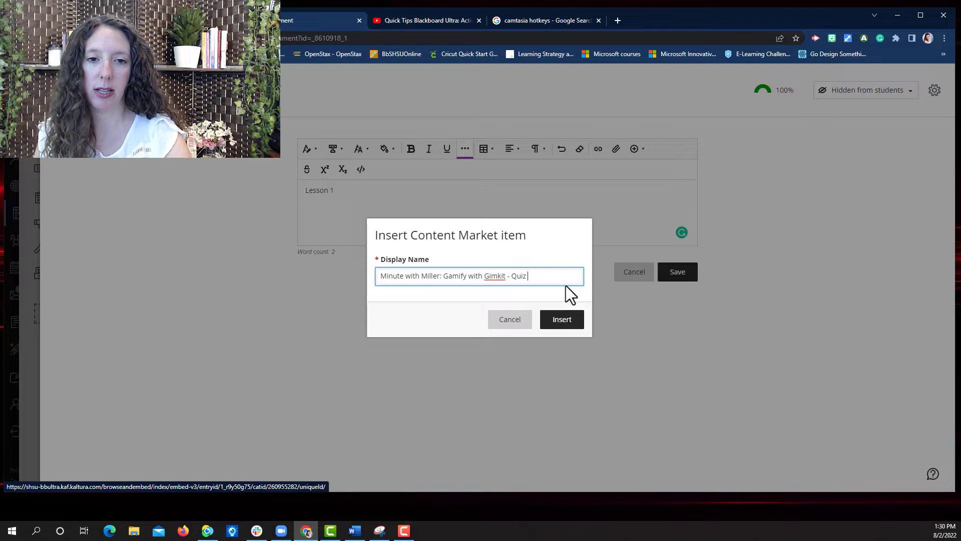
left_click(570, 321)
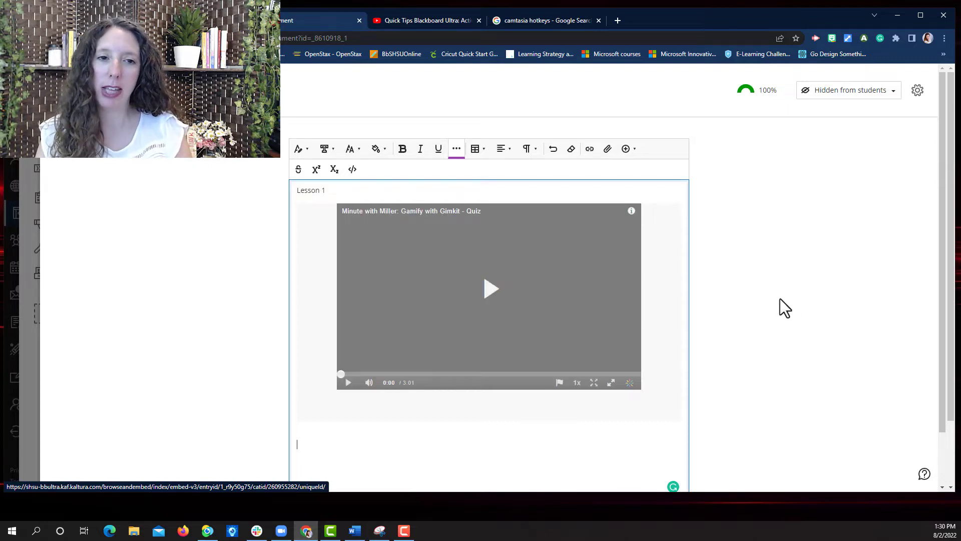
scroll(743, 300, "down", 1)
scroll(743, 301, "up", 1)
scroll(746, 303, "down", 1)
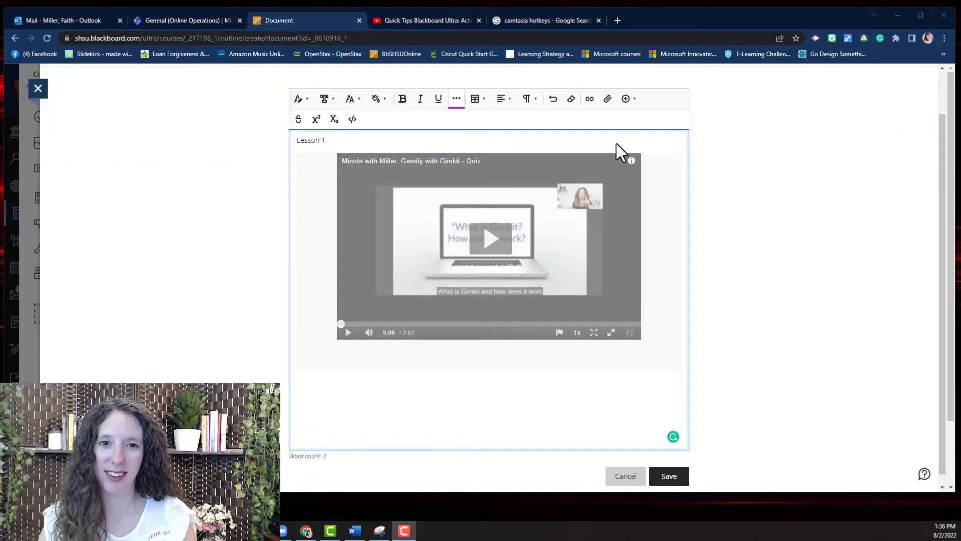
Search the YouTube video tool for 'Chemistry crash course' and browse the results
left_click(626, 100)
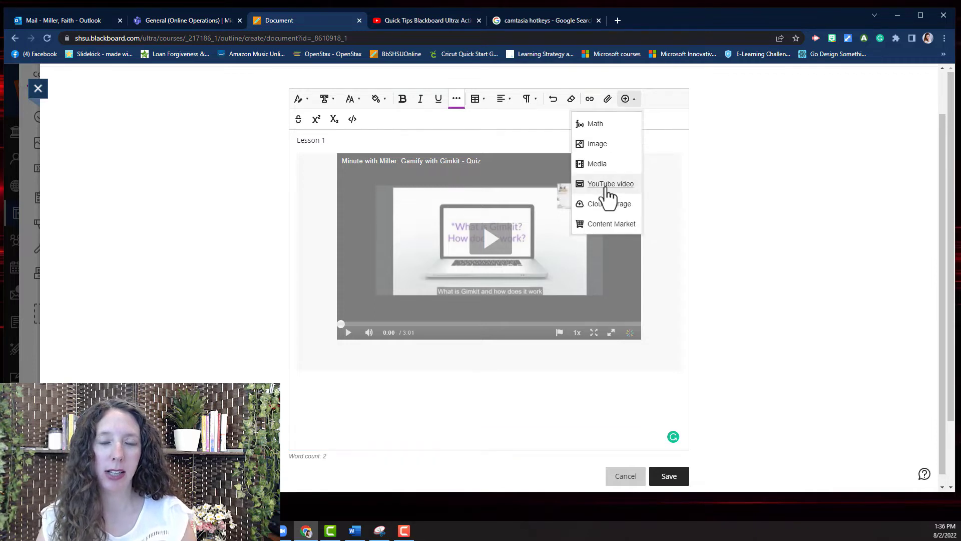
left_click(607, 184)
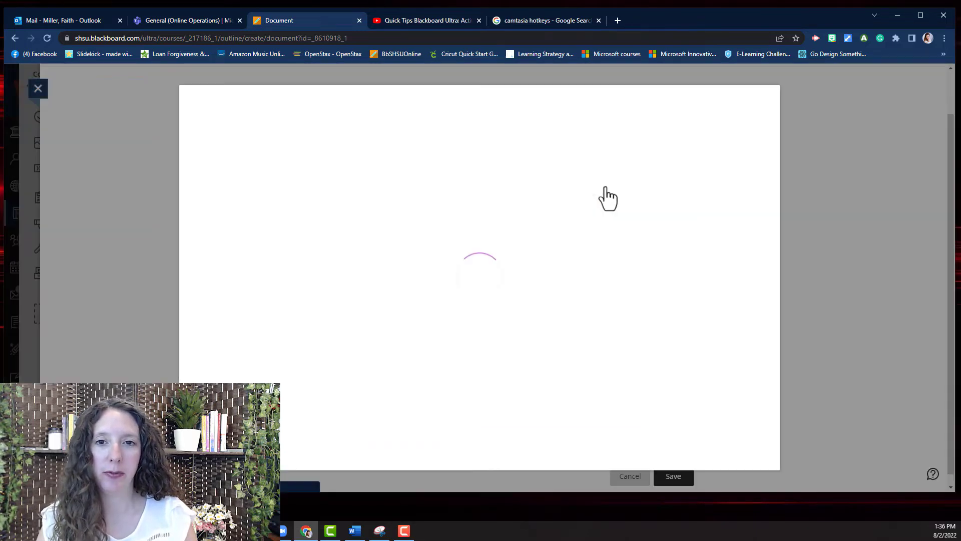
left_click(443, 141)
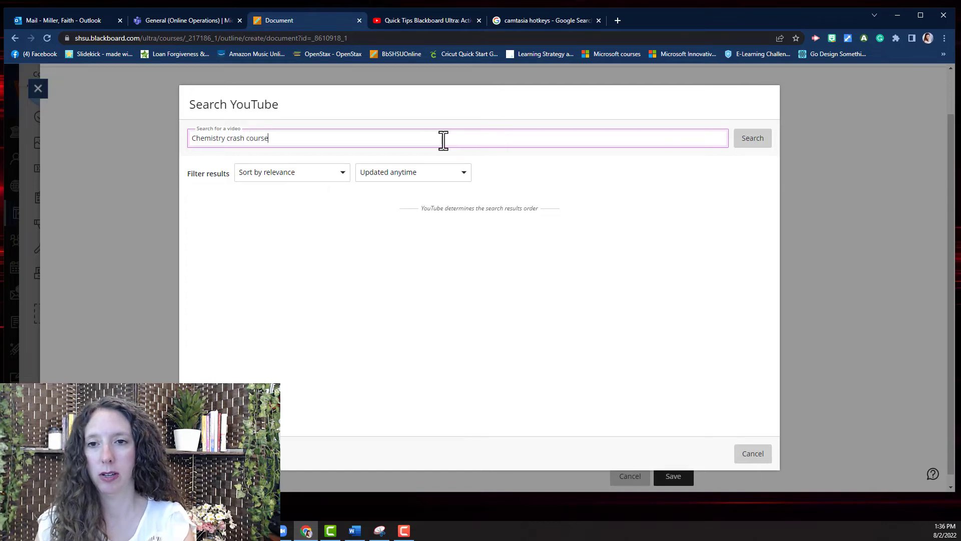
key("Return")
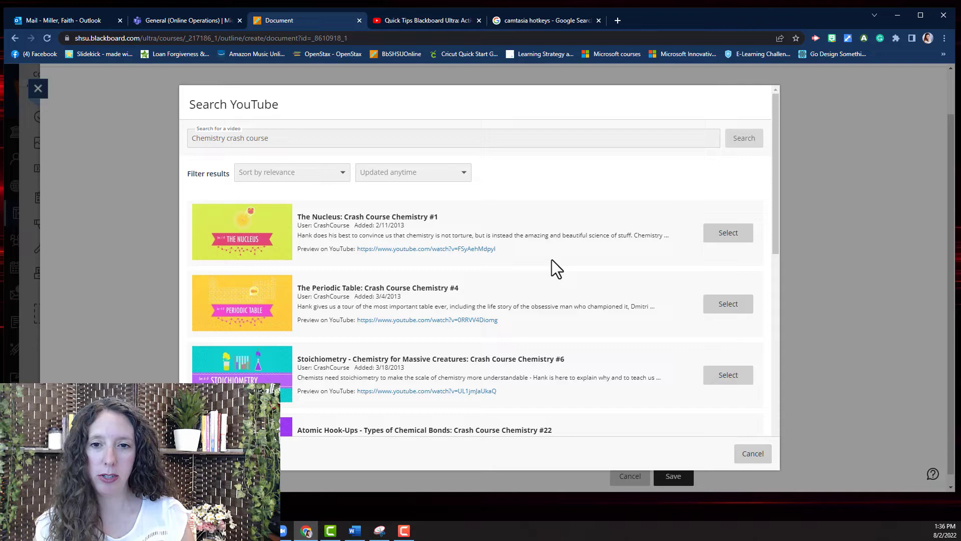
scroll(401, 256, "down", 8)
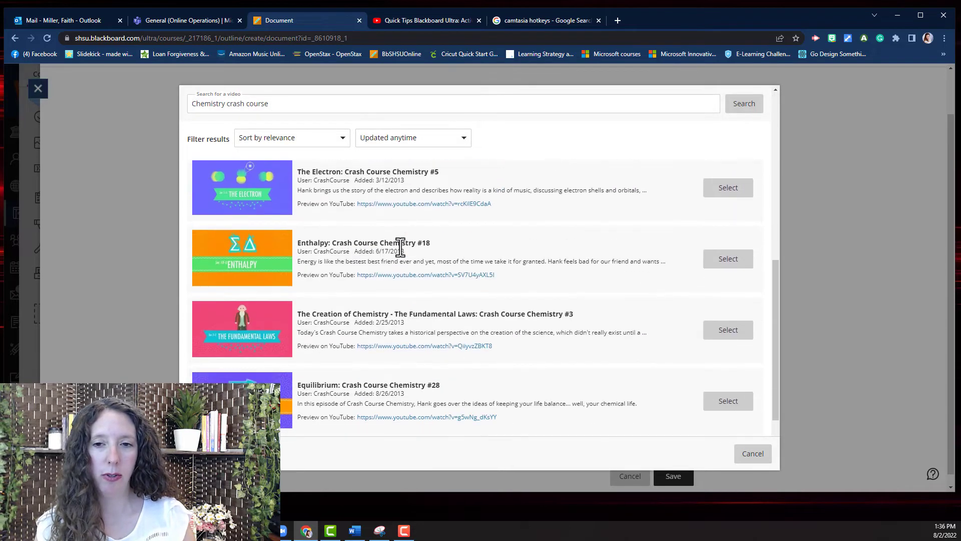
scroll(400, 247, "down", 2)
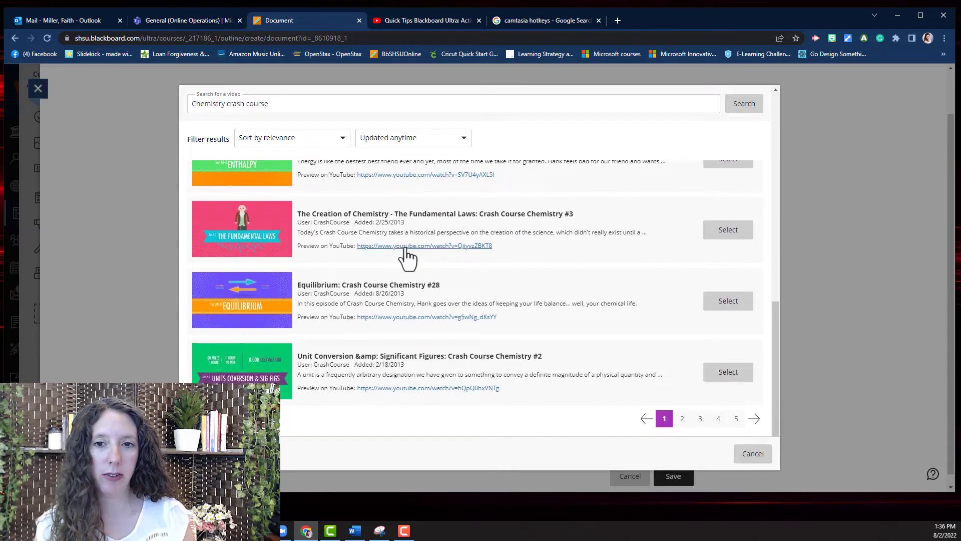
Choose The Creation of Chemistry video and set it to display inline
left_click(729, 235)
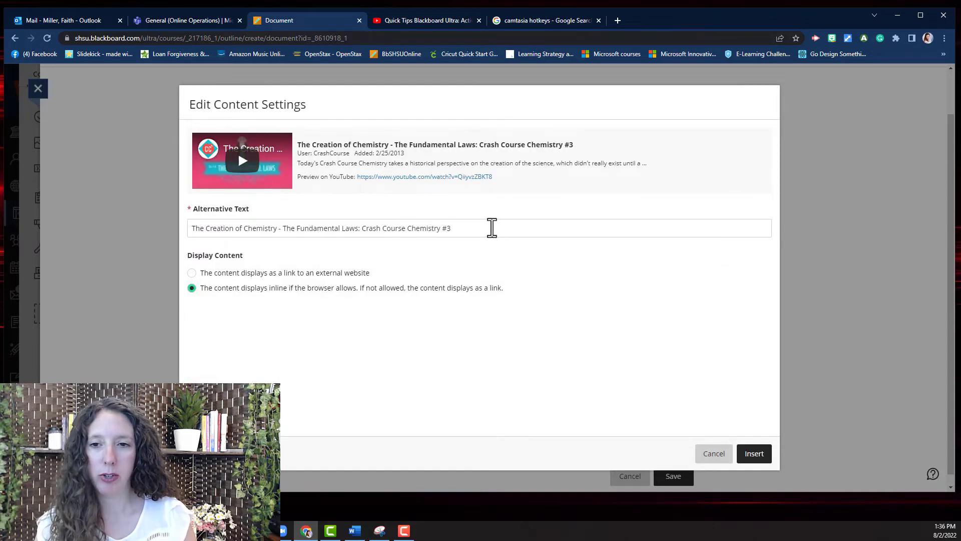
mouse_move(492, 228)
left_mouse_down()
mouse_move(189, 228)
mouse_move(483, 226)
left_mouse_up()
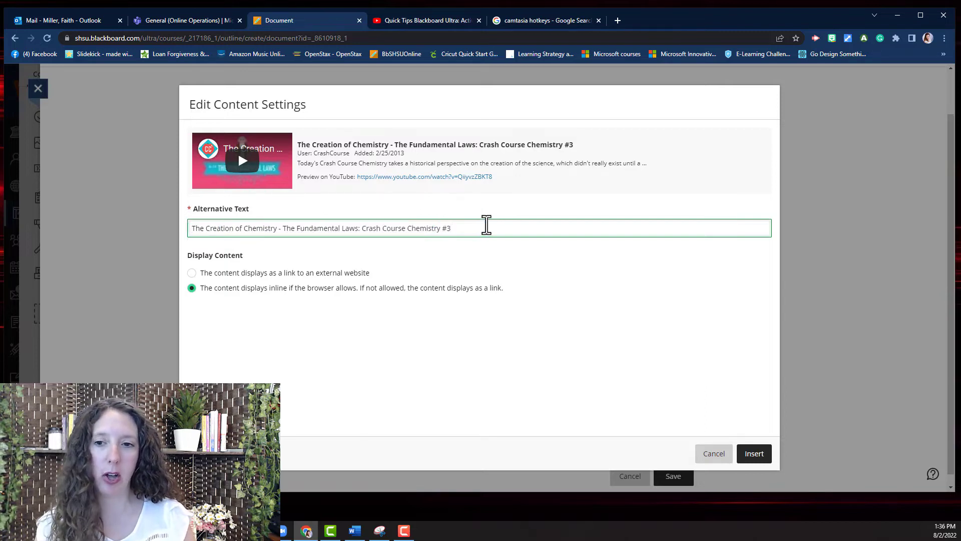
left_click(192, 272)
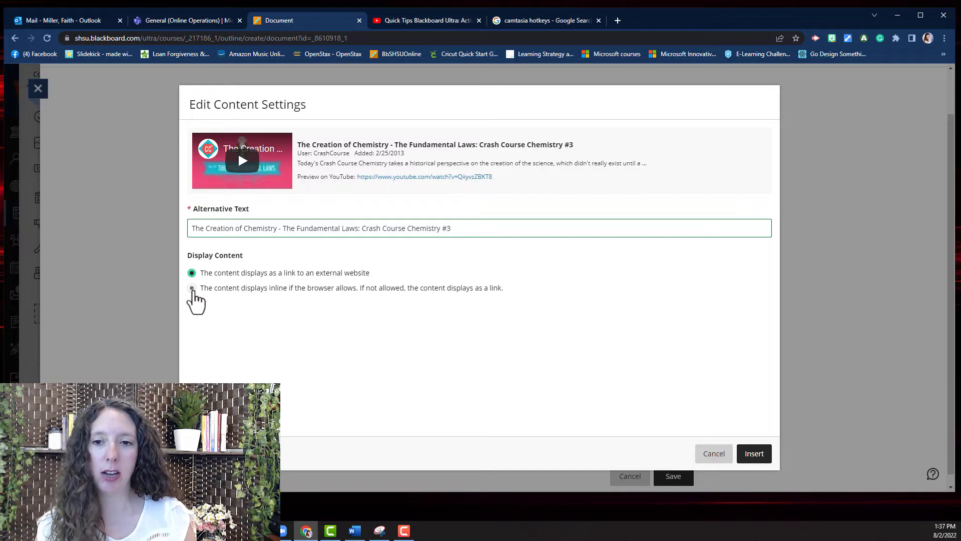
left_click(192, 287)
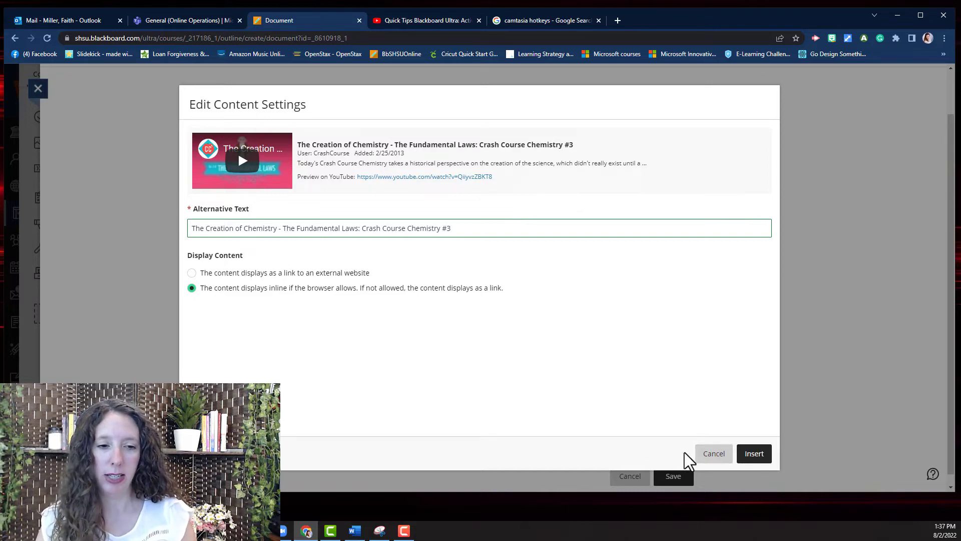
Insert the Chemistry video and put the cursor on the blank line below the Gimkit video
left_click(759, 457)
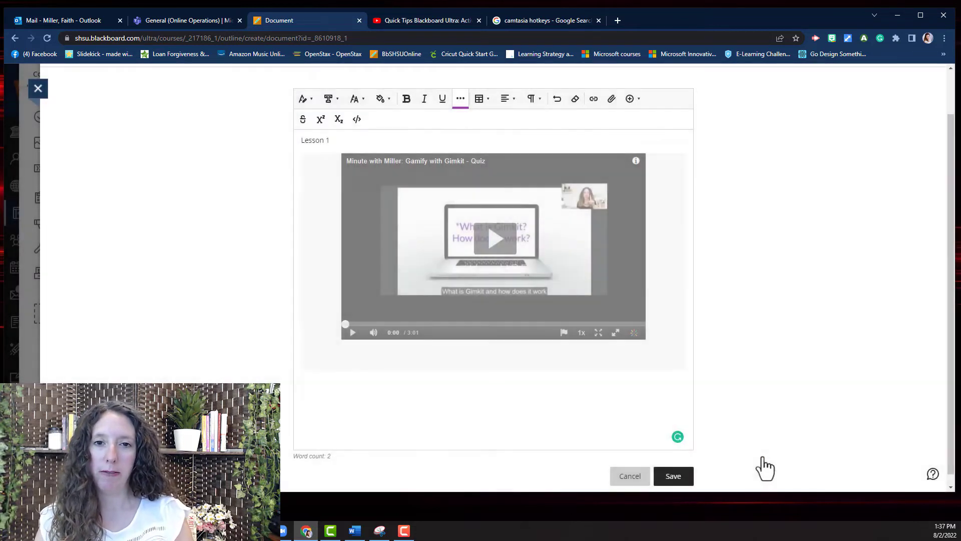
scroll(645, 437, "down", 1)
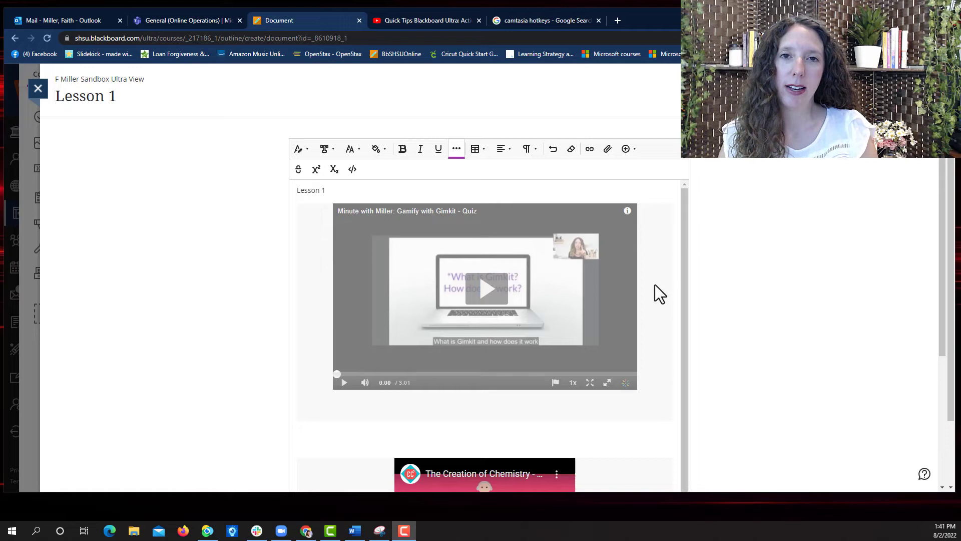
scroll(656, 284, "down", 1)
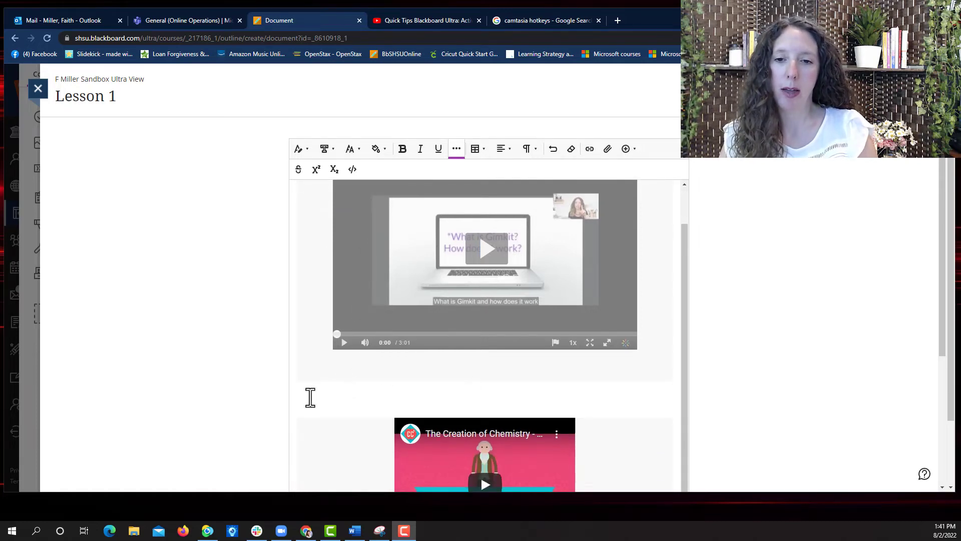
left_click(310, 398)
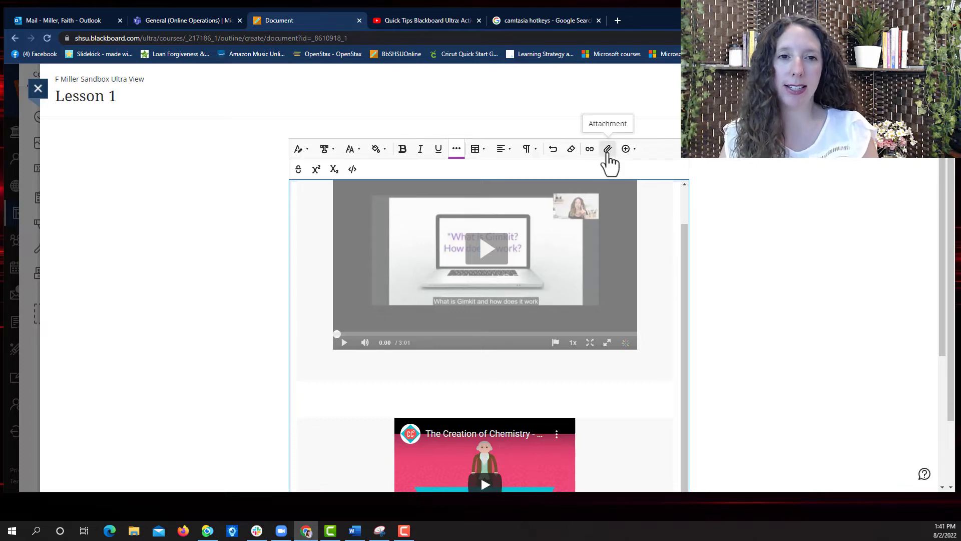
Attach golfsunset.jpg from the Pictures folder
left_click(607, 149)
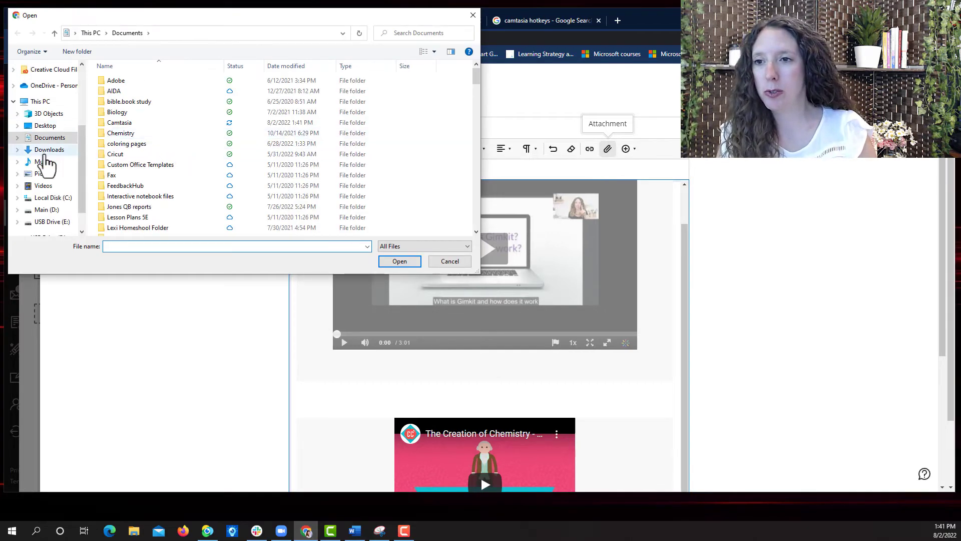
left_click(48, 174)
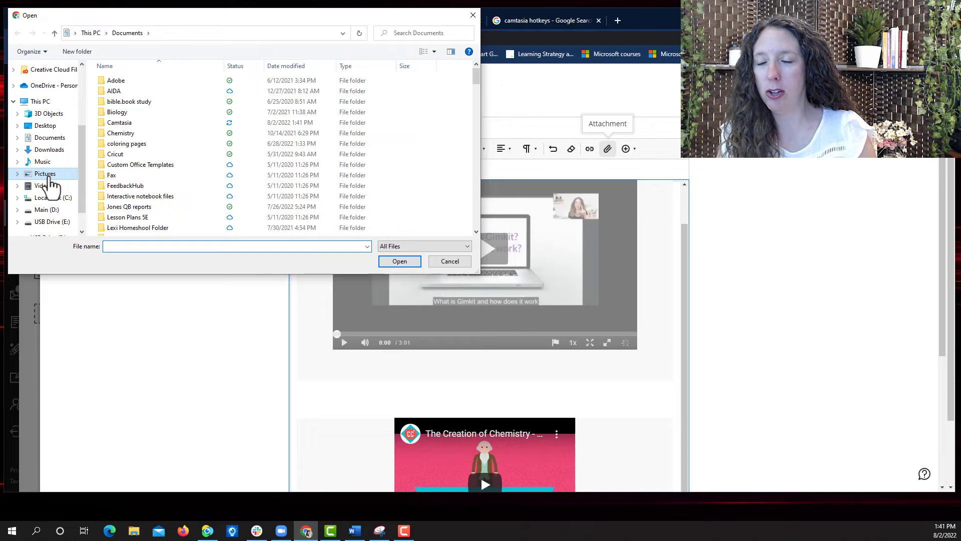
left_click(376, 188)
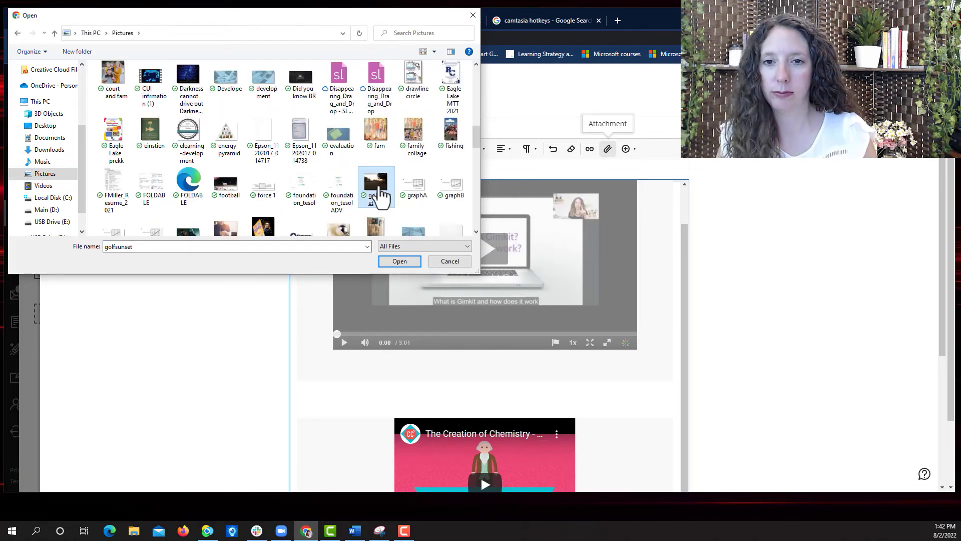
double_click(379, 192)
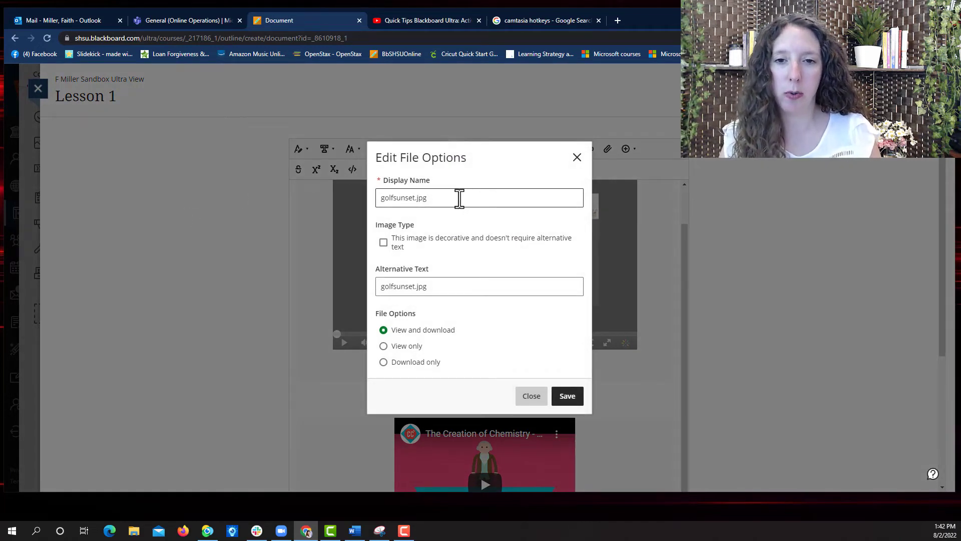
Save golfsunset.jpg with the View only file option and check it in the lesson
left_click(445, 201)
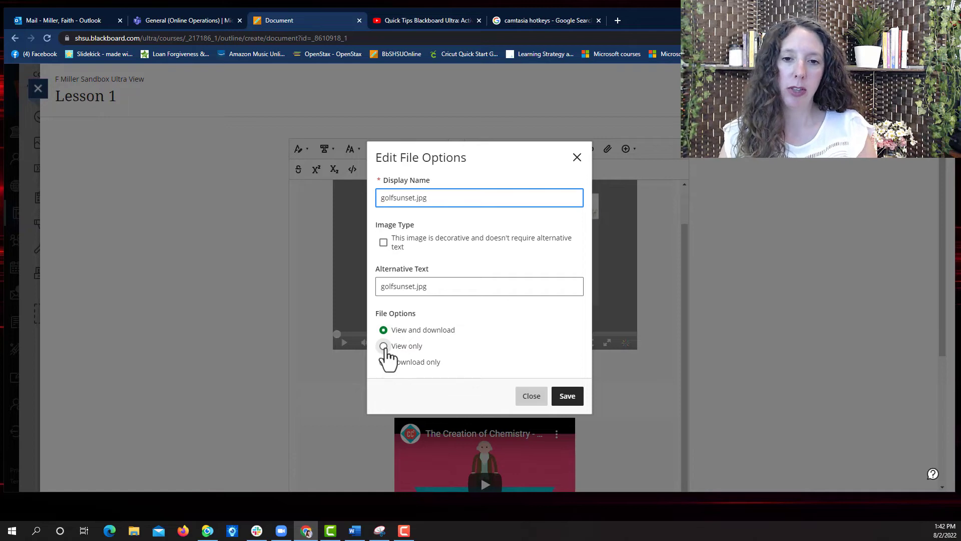
left_click(383, 346)
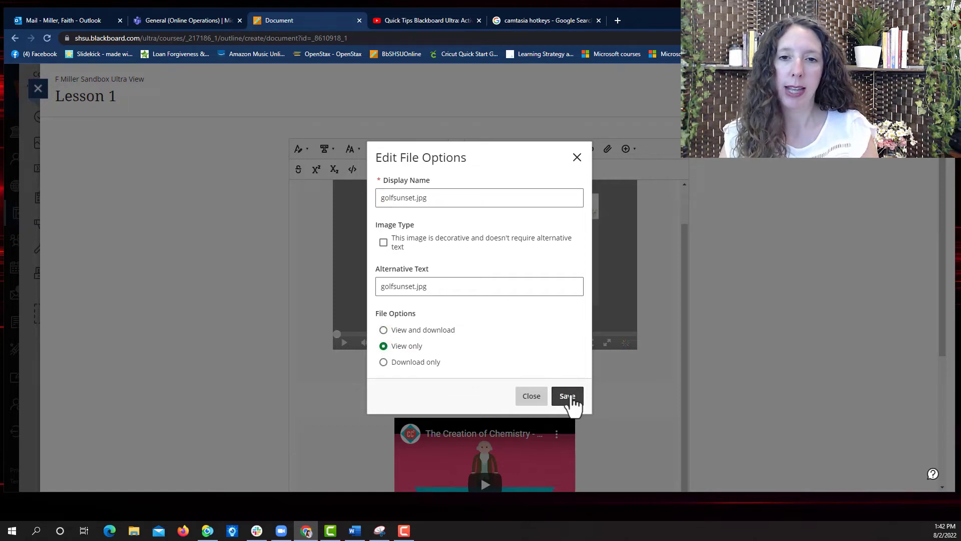
left_click(570, 397)
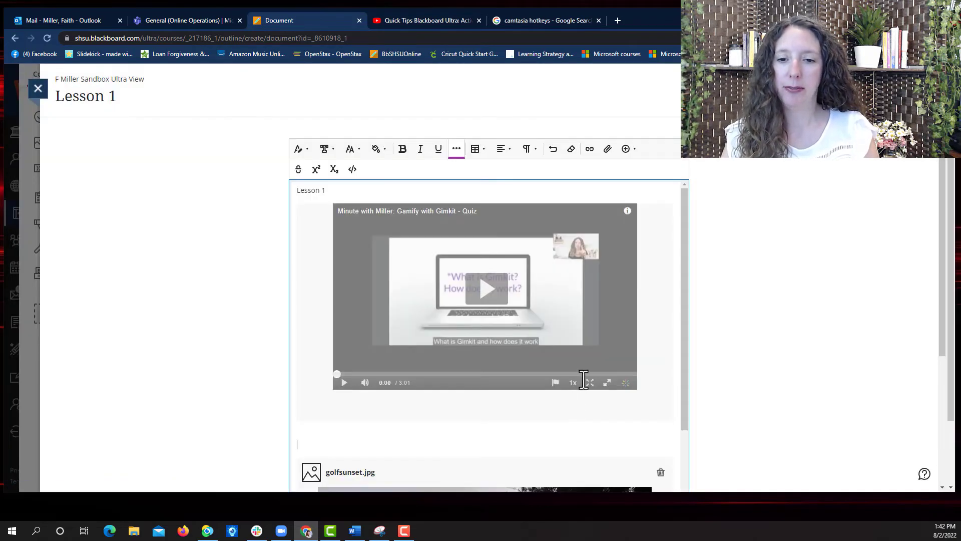
scroll(584, 379, "down", 6)
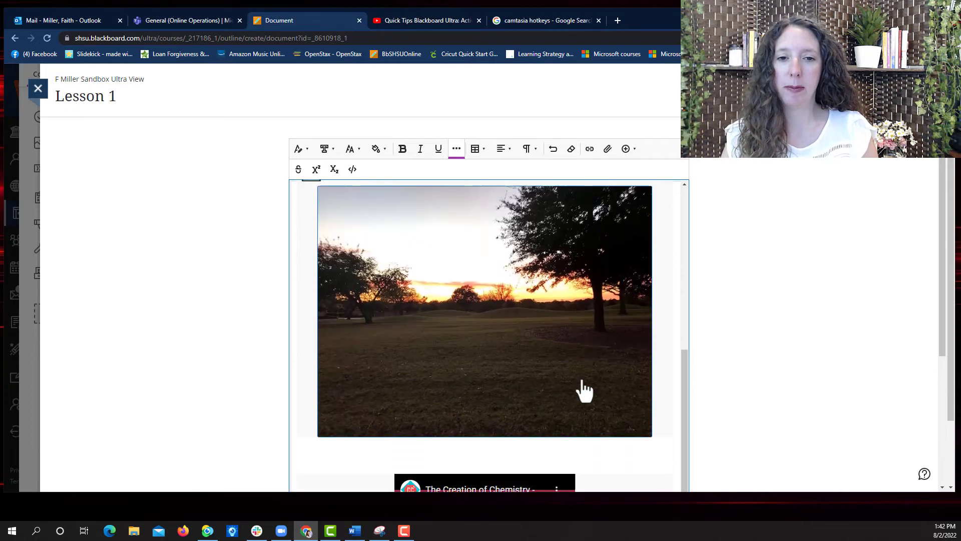
scroll(541, 361, "down", 1)
scroll(541, 361, "up", 4)
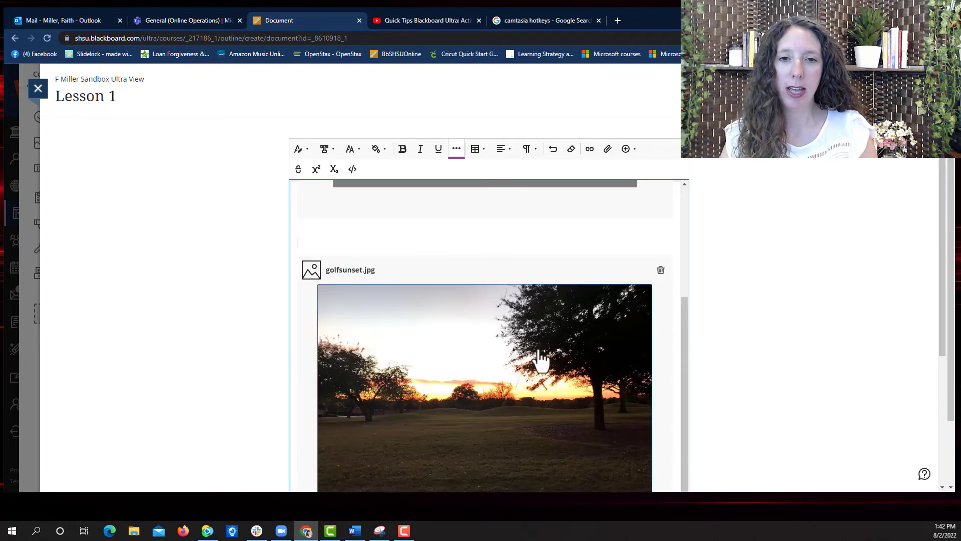
scroll(541, 360, "down", 4)
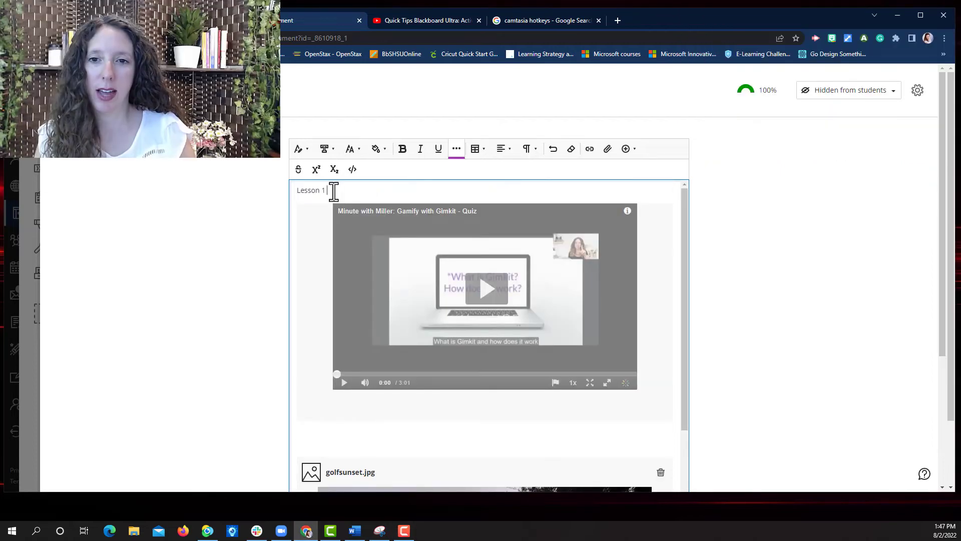
Insert a 4 by 4 table on a new line below 'Lesson 1'
left_click(333, 191)
key("Return")
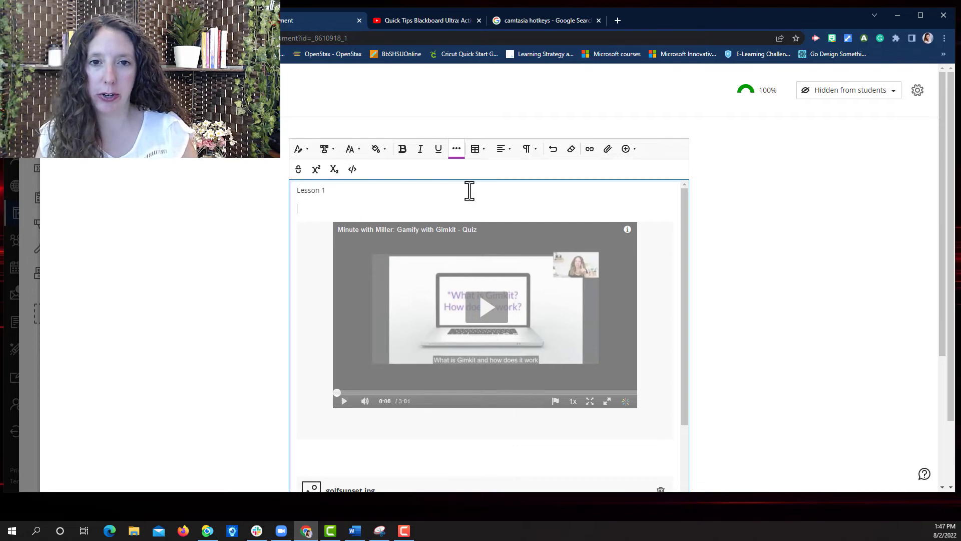
left_click(484, 150)
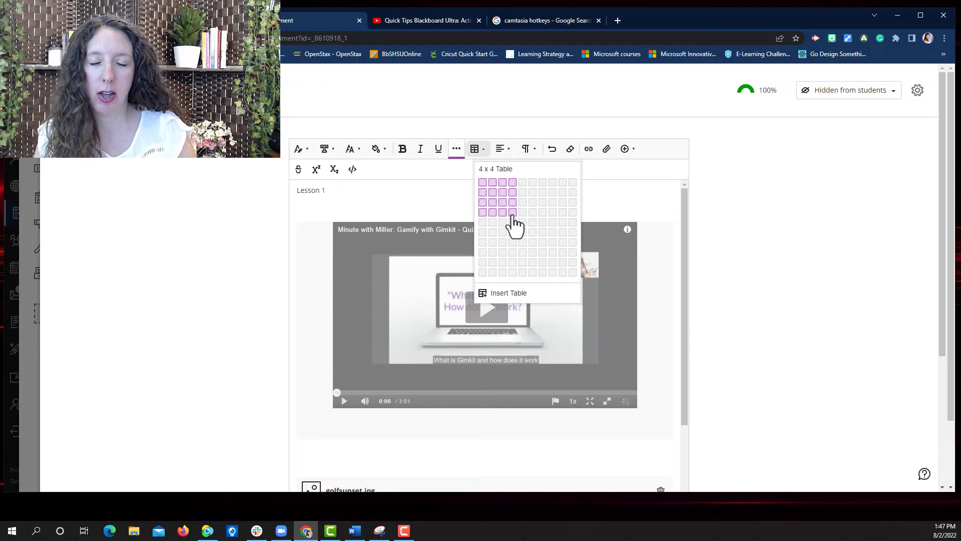
left_click(512, 212)
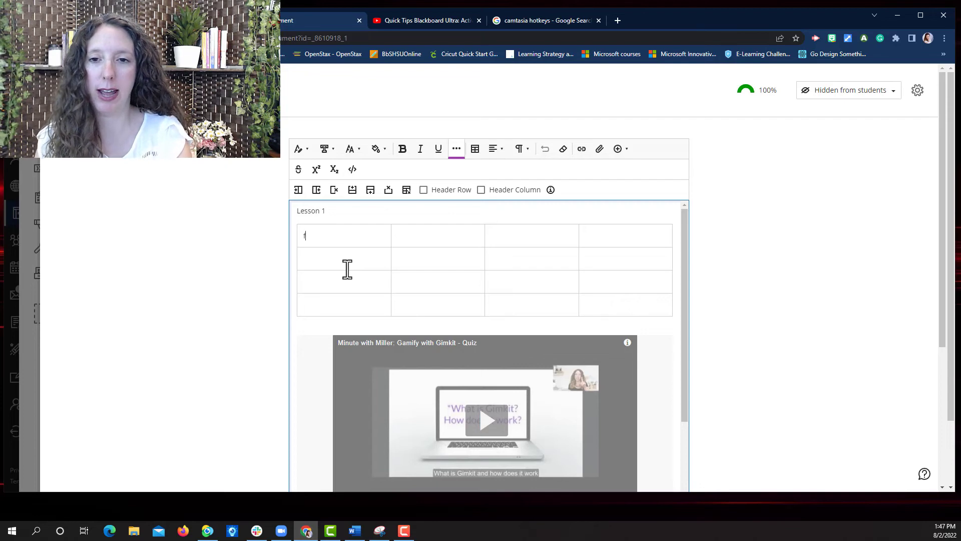
Type placeholder text 'dfasdf' and 'sdf' into the first table cells
left_click(425, 238)
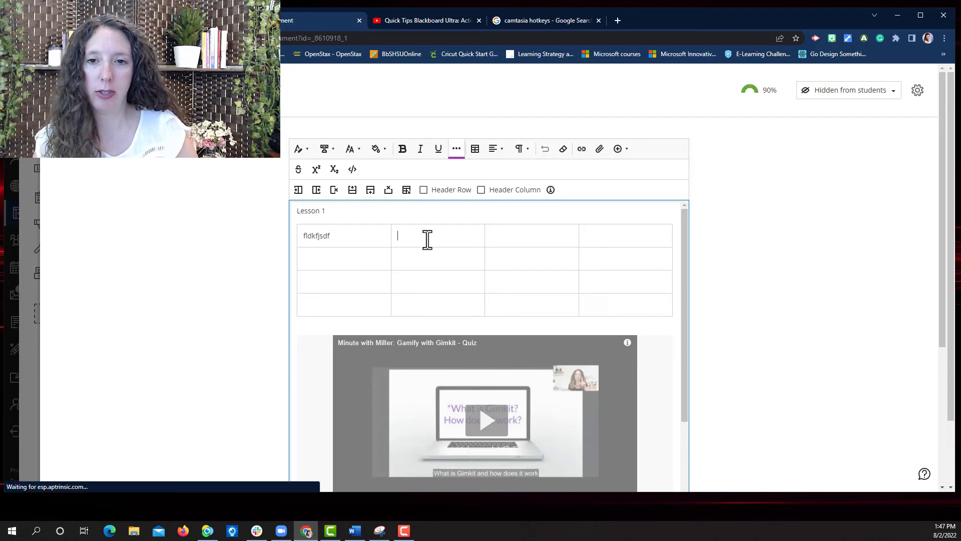
type("dfasdf")
left_click(339, 265)
type("sdf")
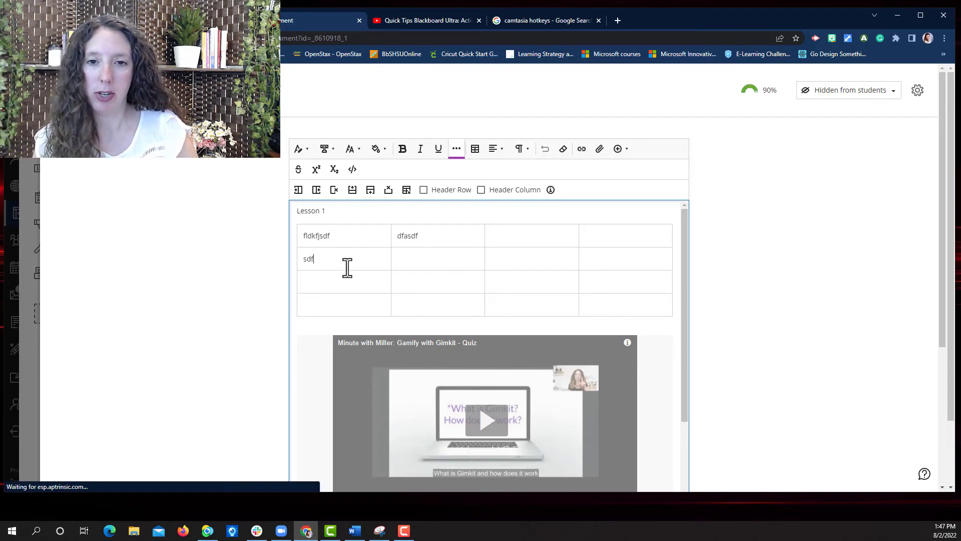
left_click(446, 266)
Type 'sdf' into the second cell of row two and save the Lesson 1 document
type("sdf")
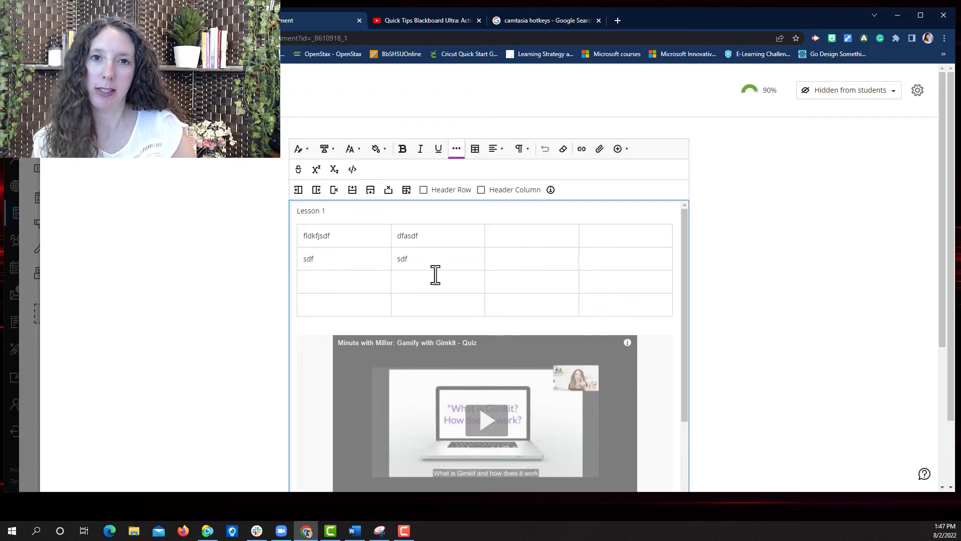
scroll(667, 330, "down", 5)
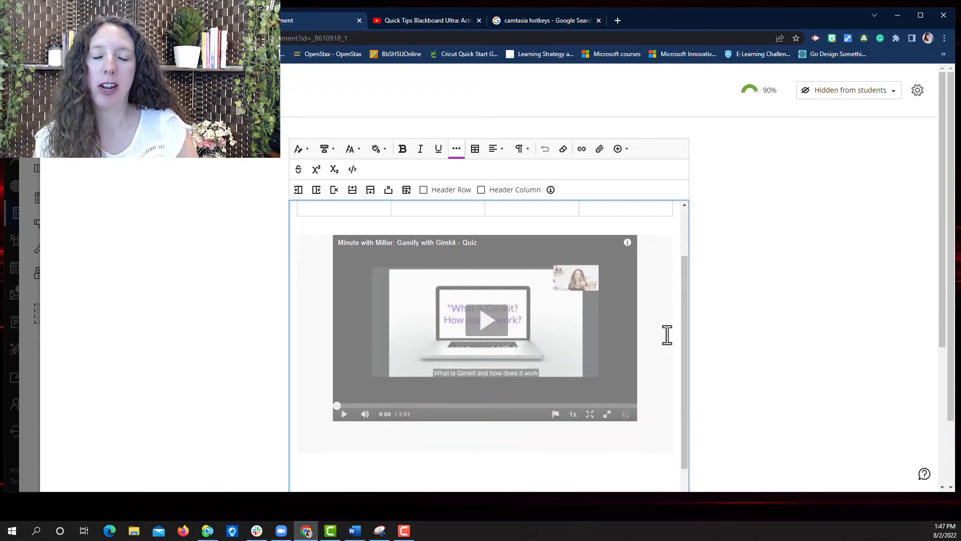
scroll(774, 326, "down", 4)
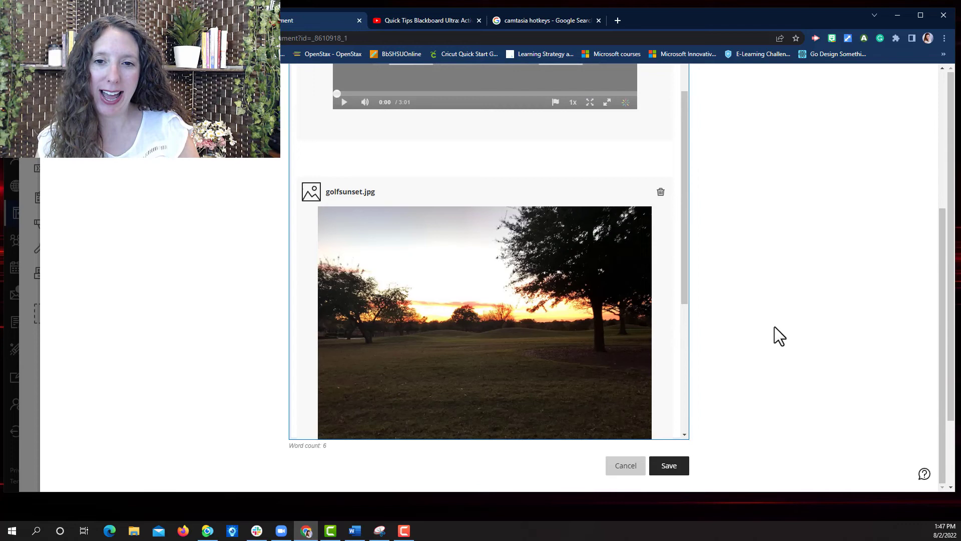
scroll(774, 326, "down", 2)
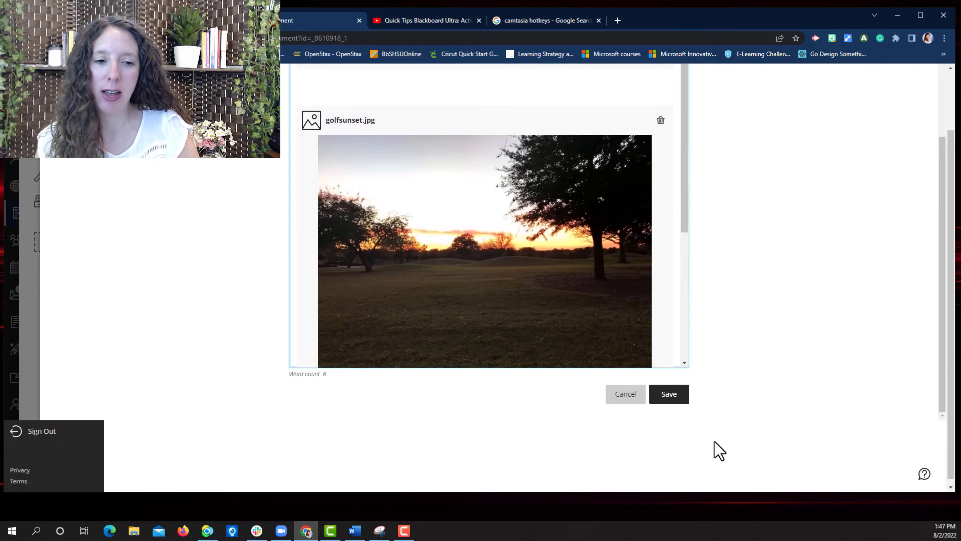
left_click(669, 403)
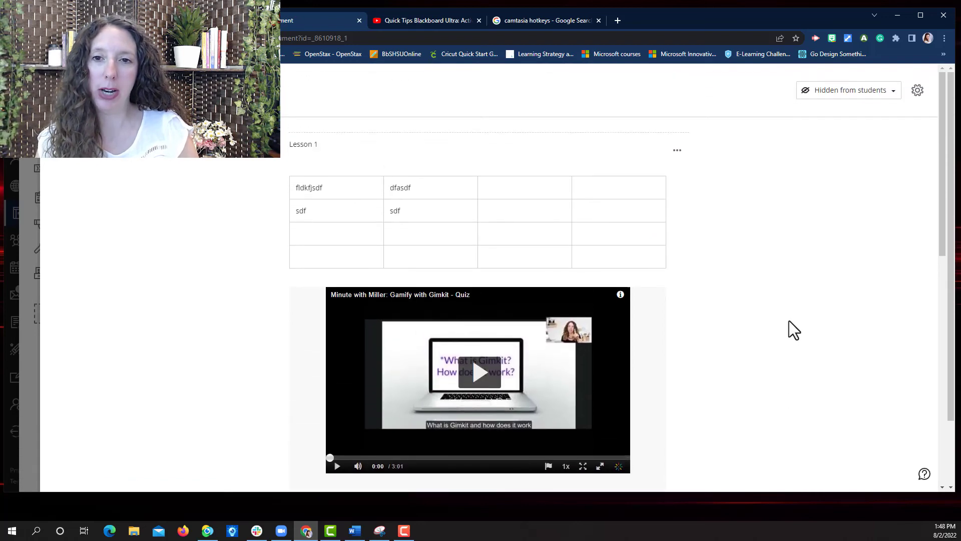
Scroll through the saved Lesson 1 page to check the table, video and sunset image
scroll(771, 276, "down", 9)
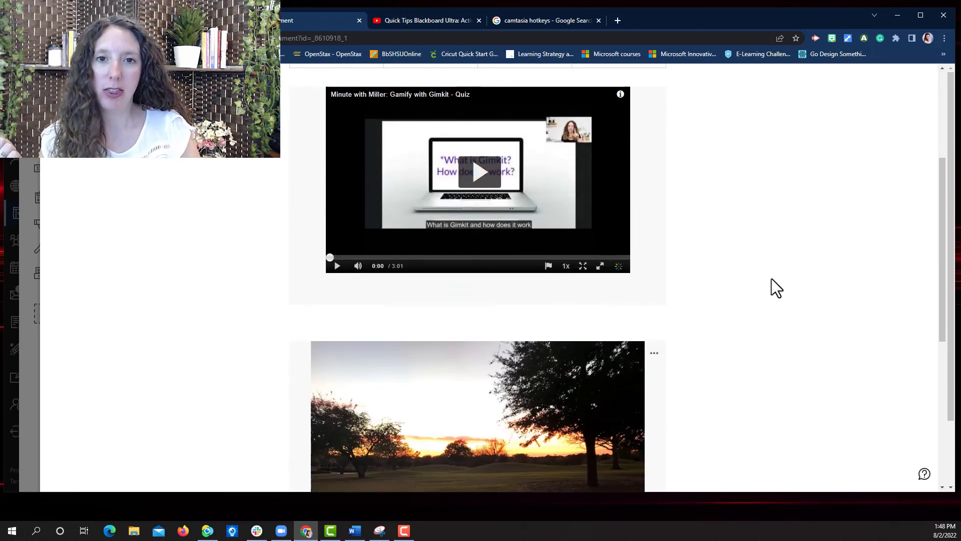
scroll(771, 279, "down", 2)
scroll(771, 279, "up", 10)
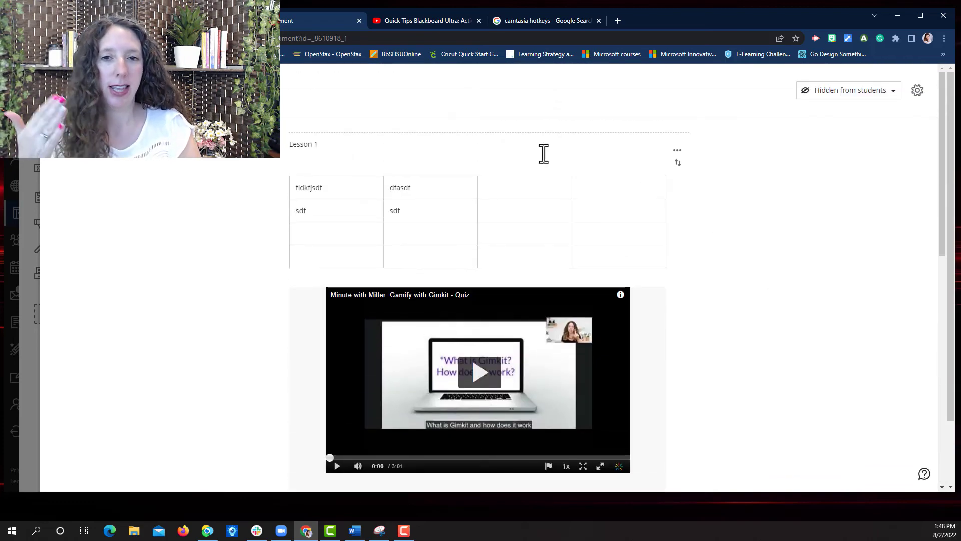
scroll(579, 210, "down", 9)
scroll(768, 346, "up", 9)
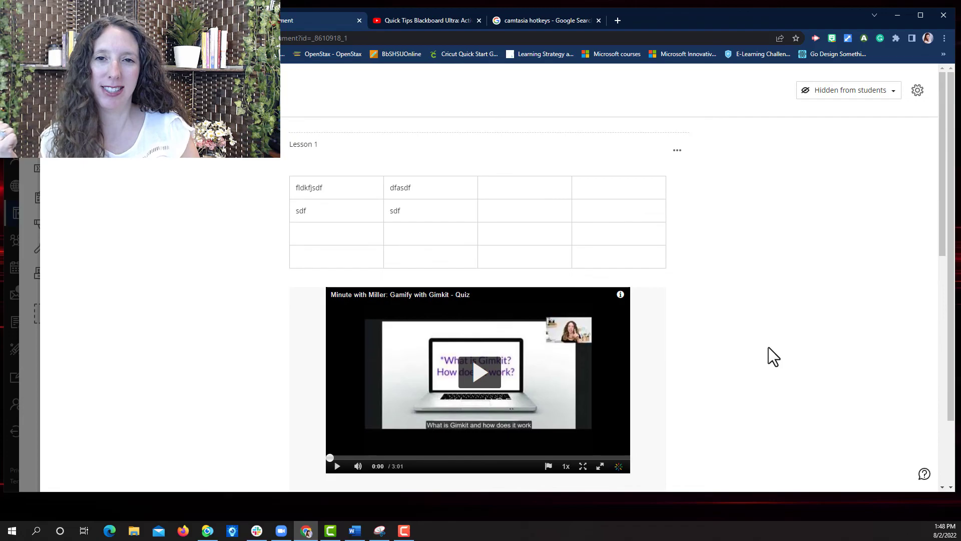